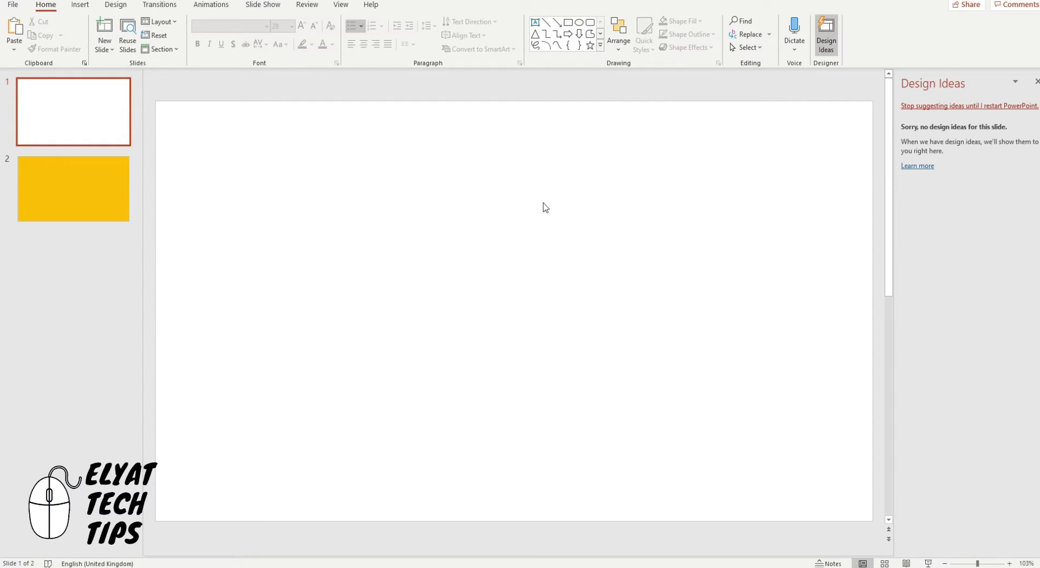
- Record a narration clip of about 8 seconds named Audio 1 and insert it on slide 1
click(81, 7)
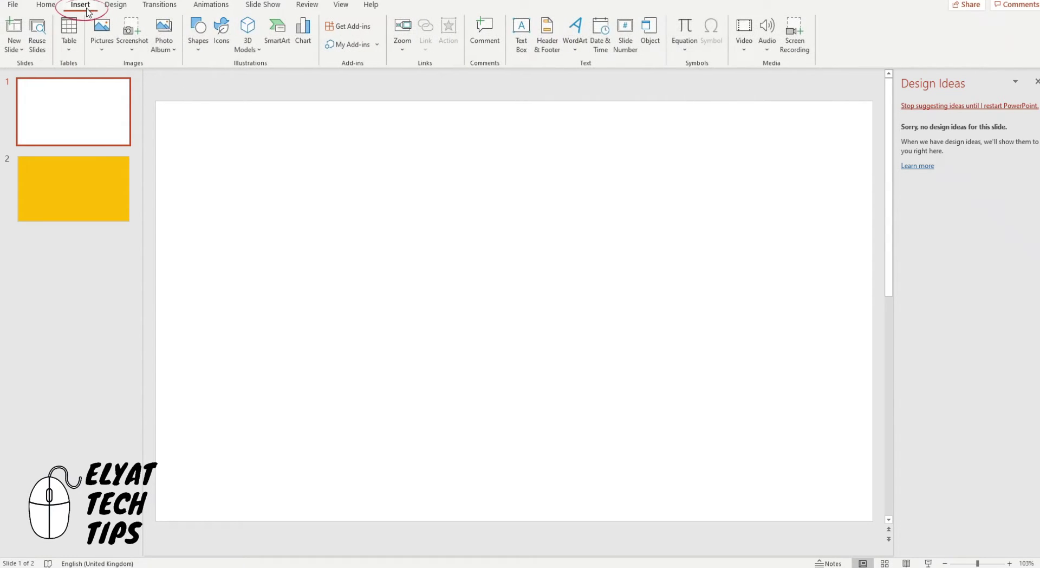
click(768, 51)
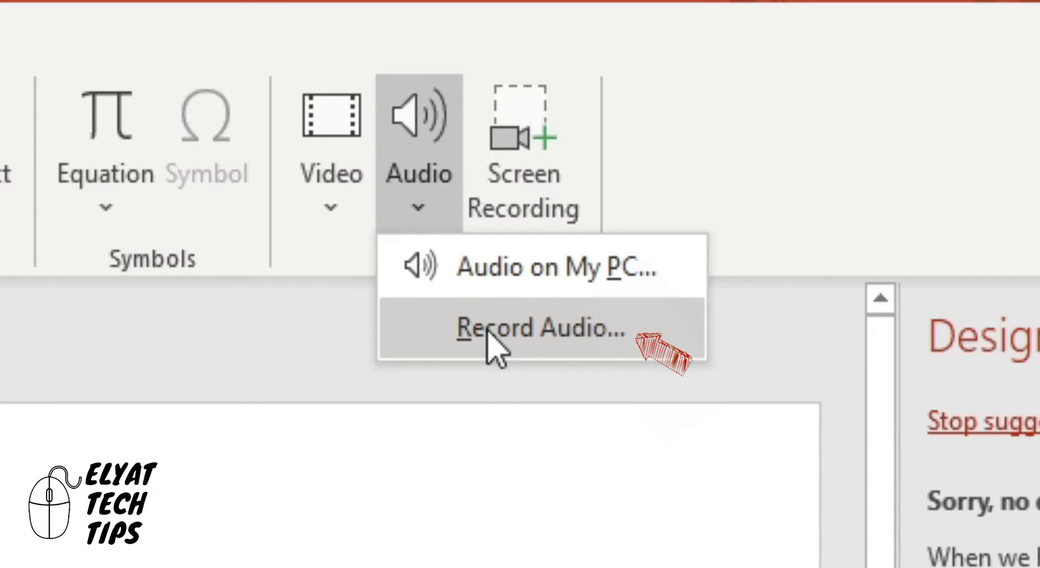
click(487, 332)
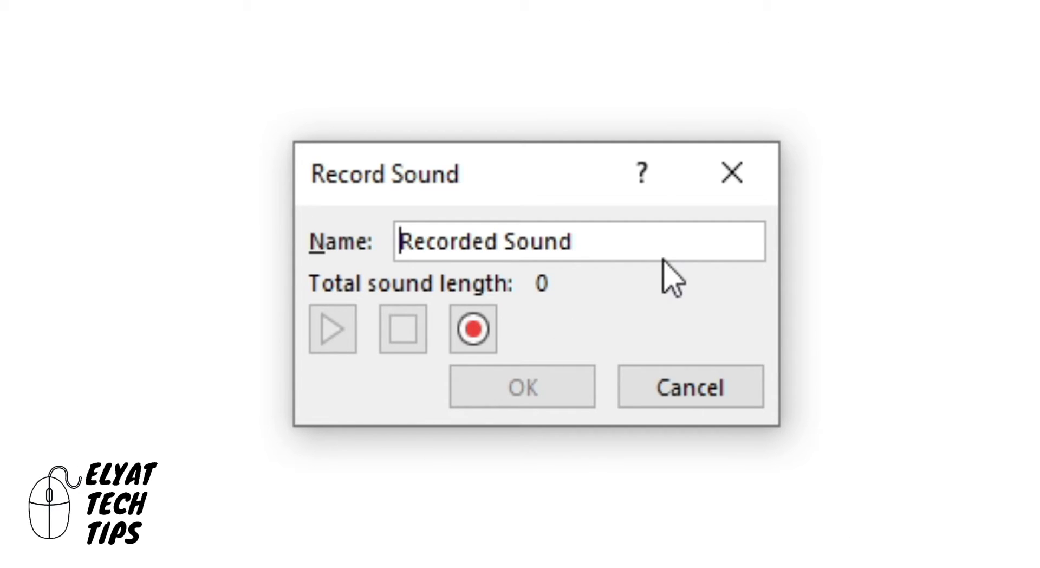
drag(639, 241, 332, 258)
text(Audio 1)
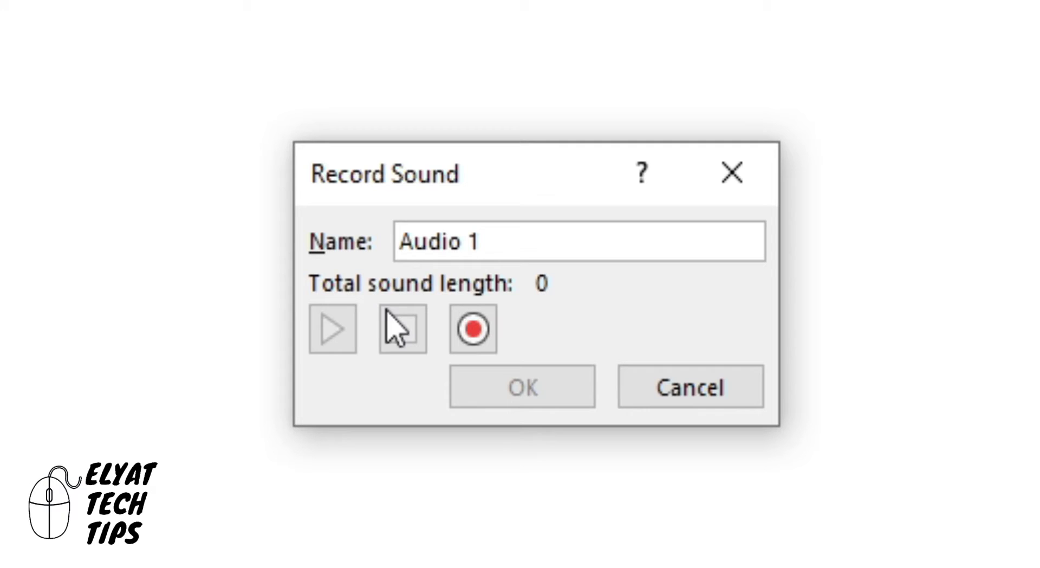
click(471, 326)
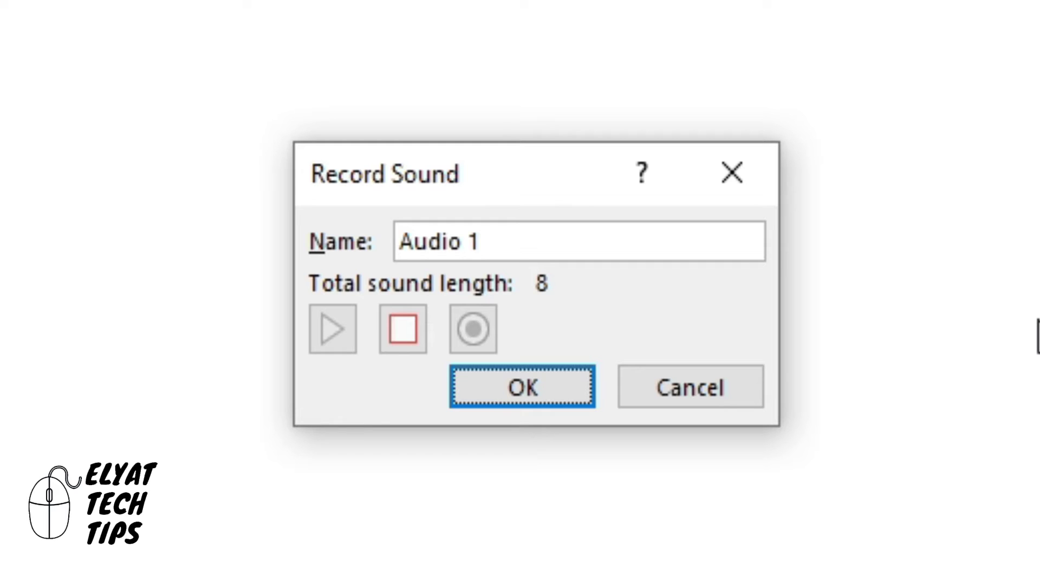
click(509, 389)
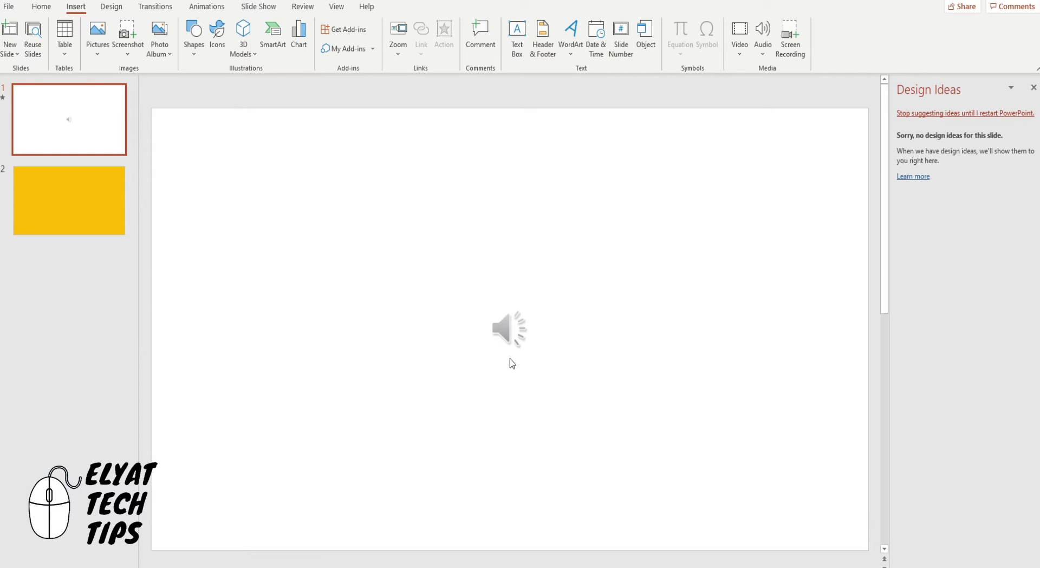
- Move the audio icon to the upper middle of the slide, then preview the clip and raise its playback volume slightly
drag(506, 329, 508, 247)
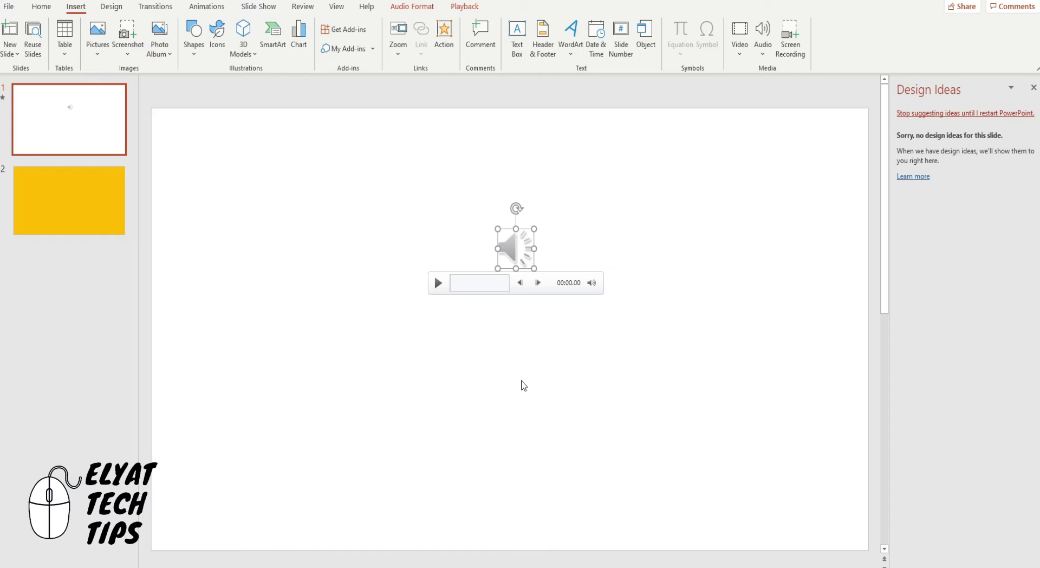
click(437, 283)
mouse_move(592, 281)
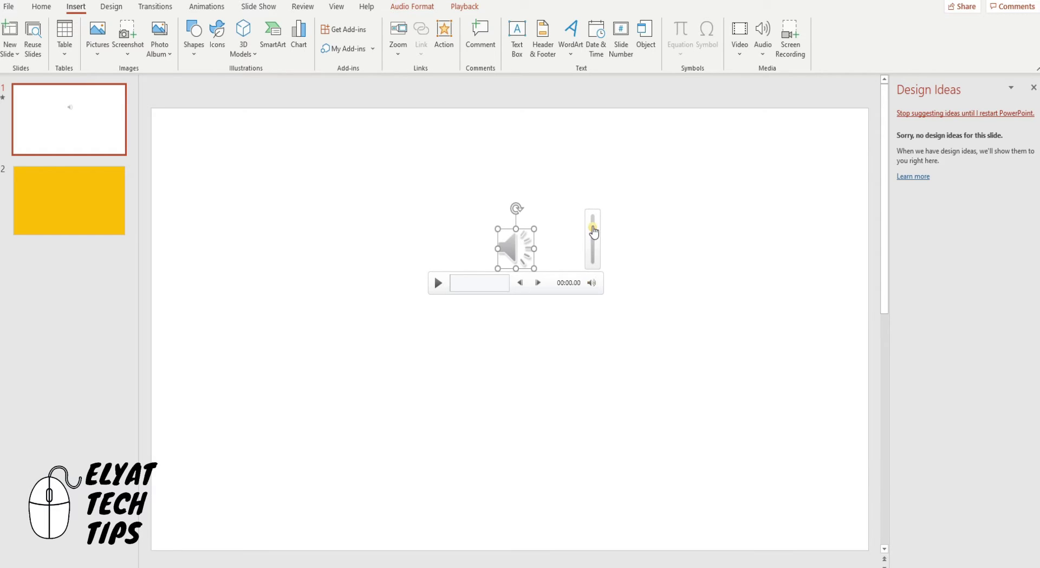
mouse_move(685, 226)
mouse_down()
mouse_move(686, 252)
mouse_move(685, 221)
mouse_up()
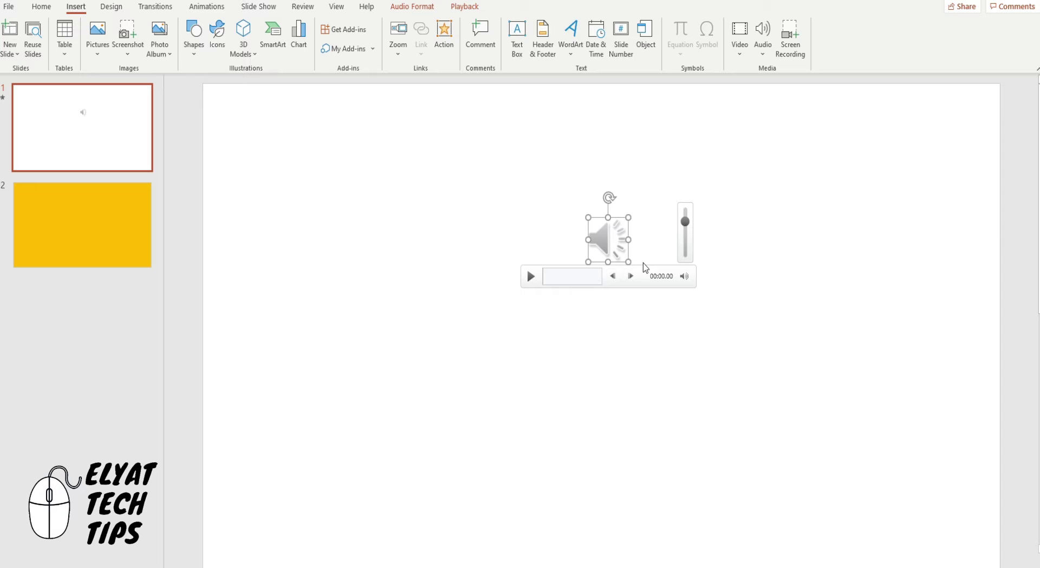
- Enlarge the audio icon to several times its size and reposition it in the upper half of slide 1
drag(628, 262, 808, 360)
drag(632, 302, 525, 233)
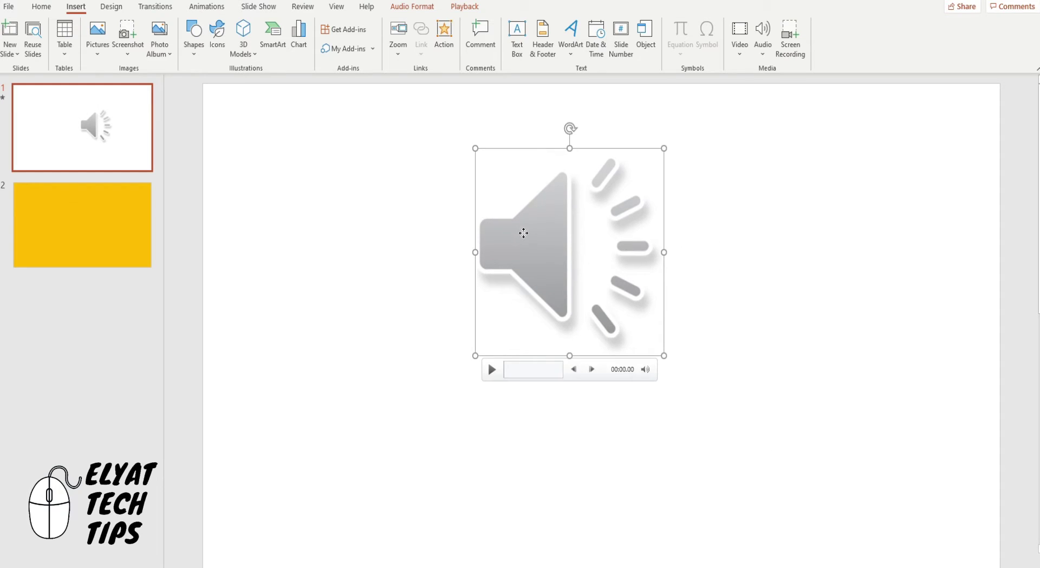
- Give the audio icon on slide 1 a solid dark blue fill from the theme colors
right_click(525, 233)
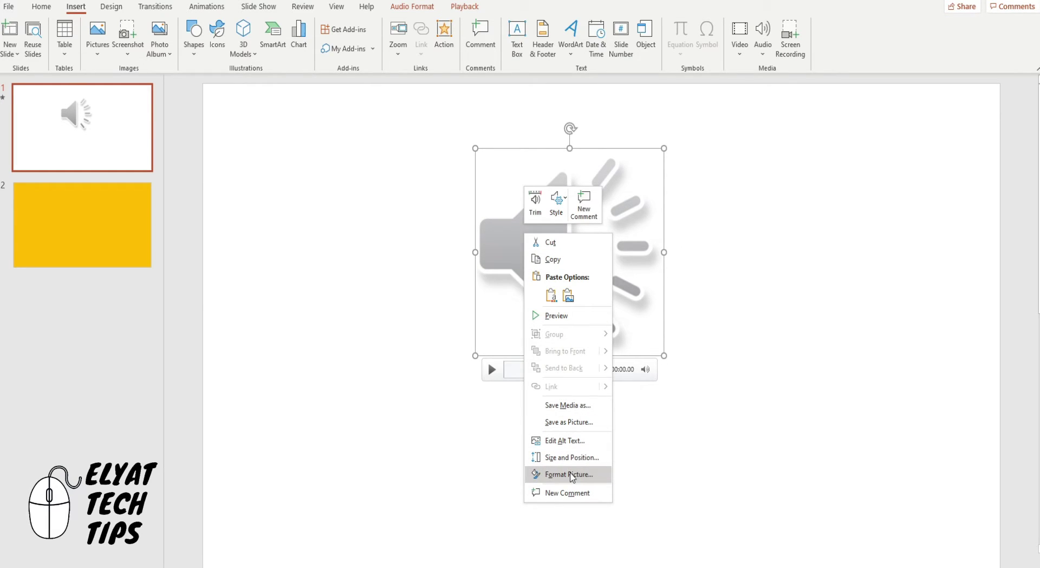
click(569, 474)
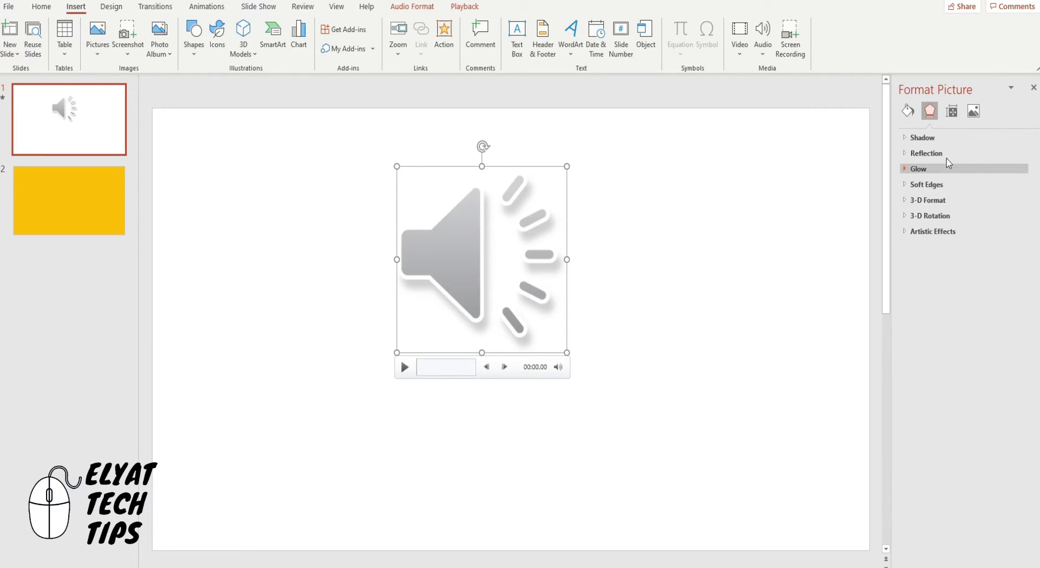
click(908, 112)
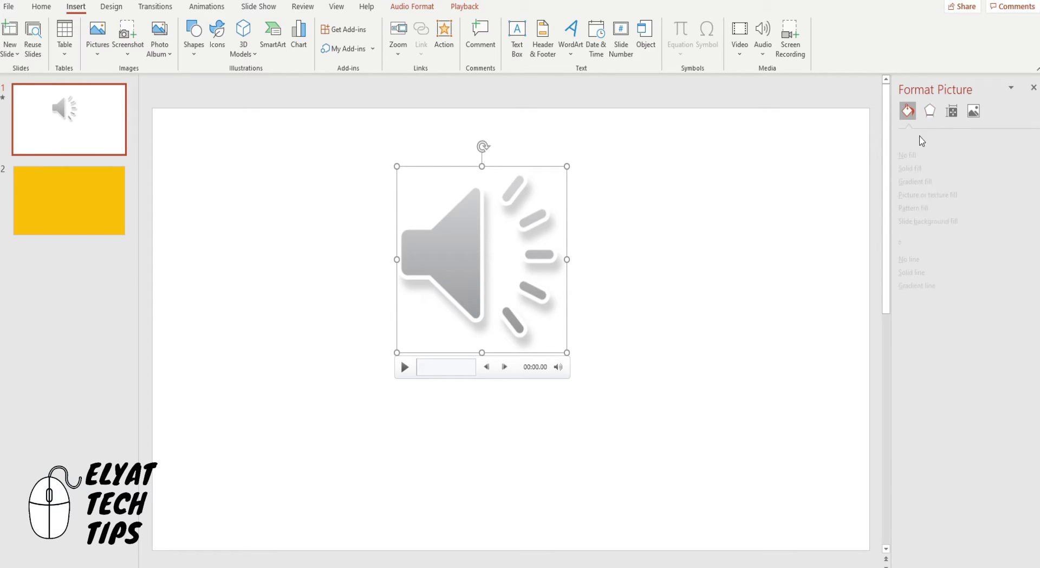
click(932, 169)
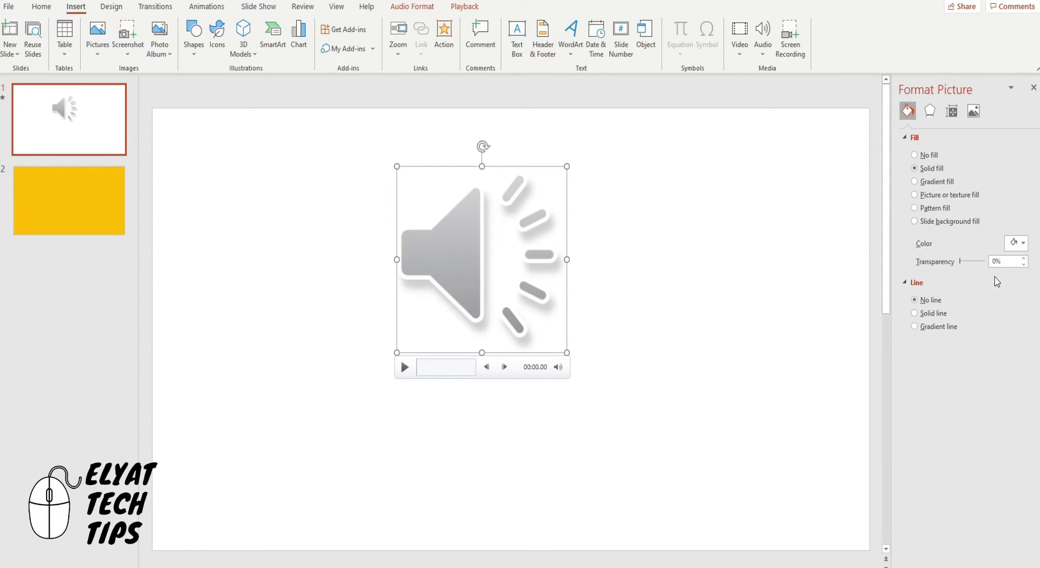
click(1018, 243)
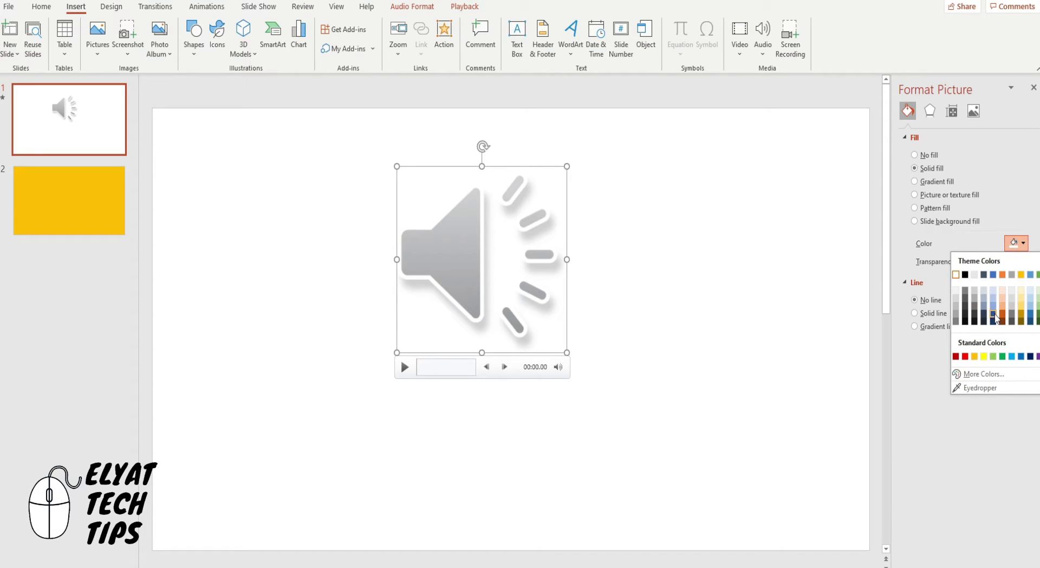
click(995, 314)
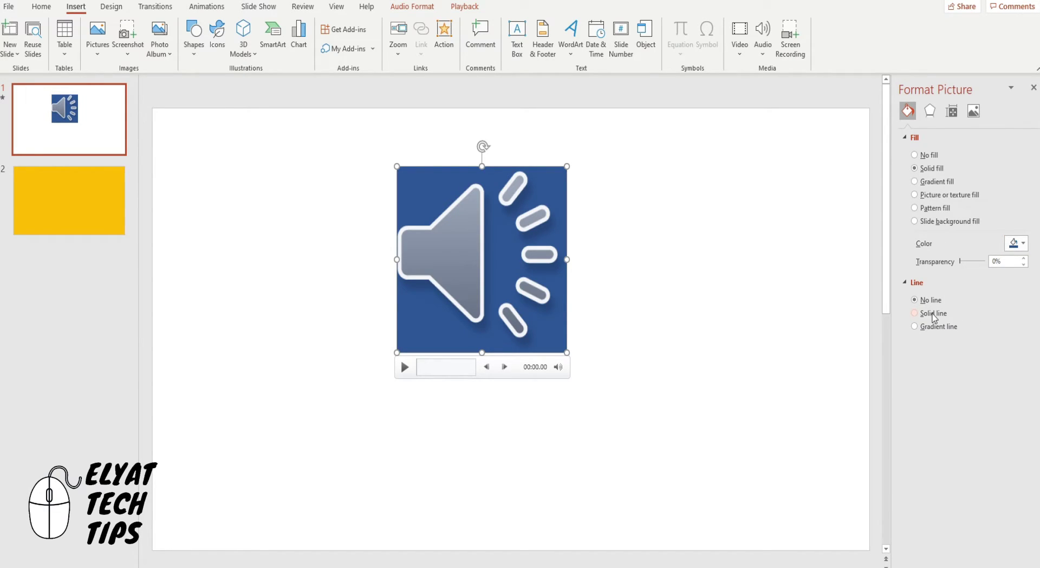
- Add a solid black outline to the audio icon on slide 1 and deselect it
click(930, 313)
click(1020, 350)
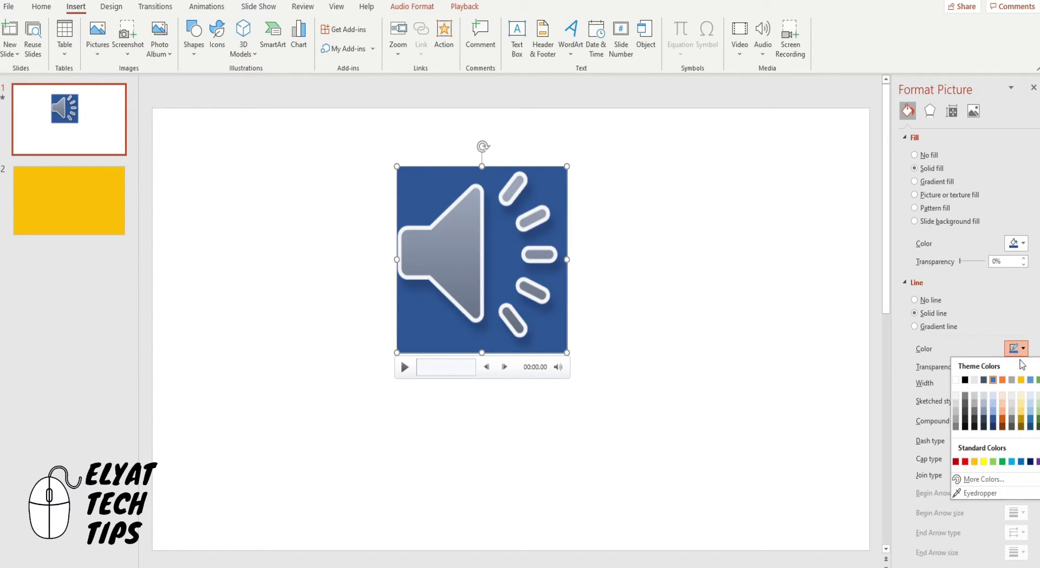
click(968, 379)
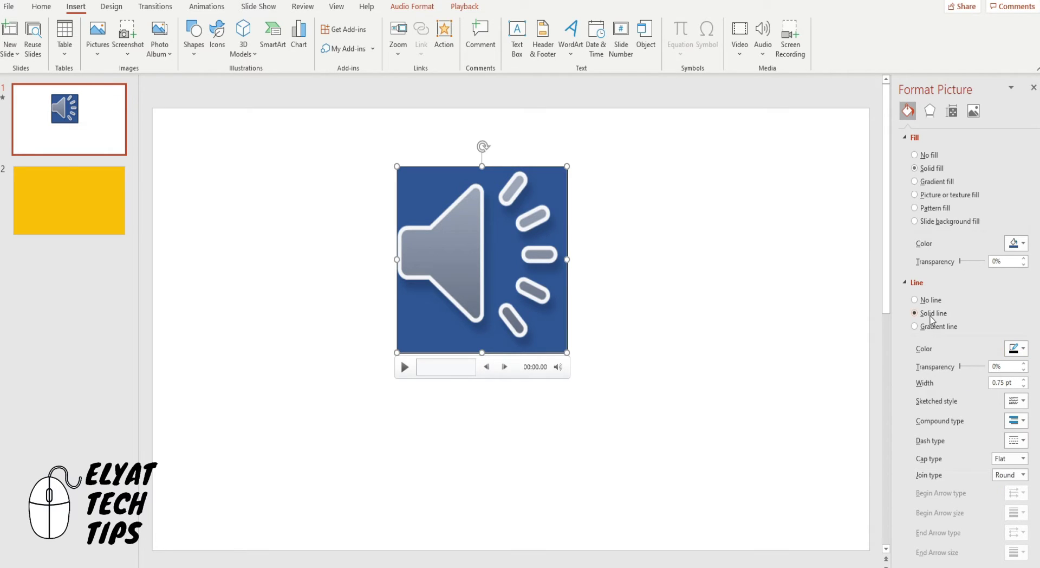
click(728, 290)
click(417, 270)
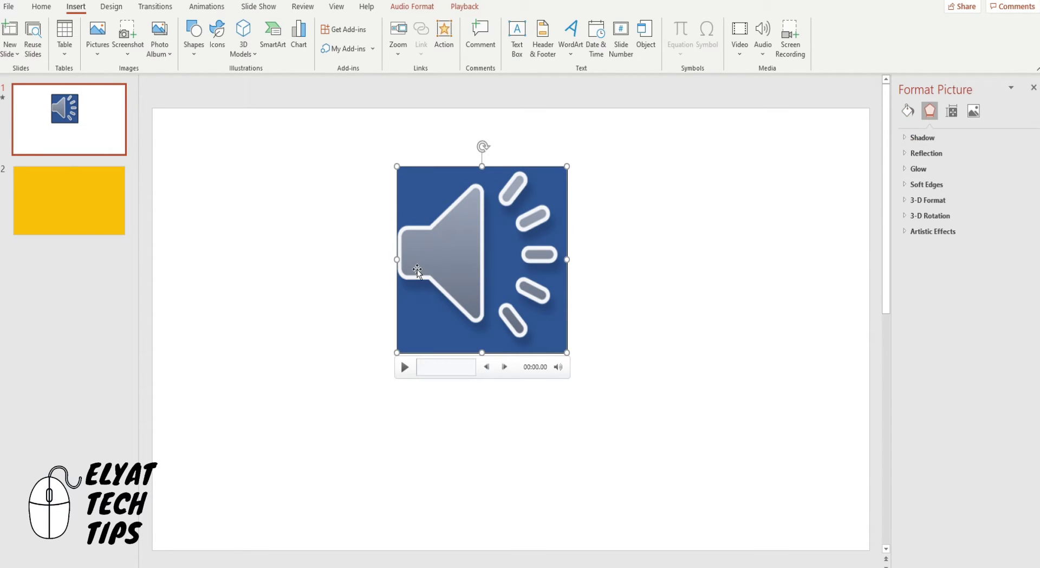
click(738, 345)
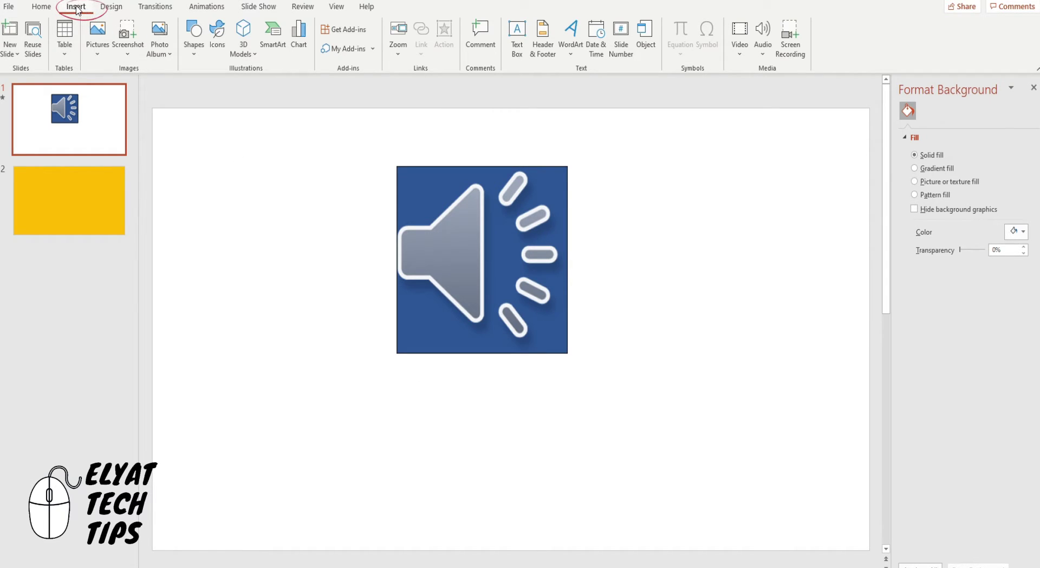
- Set up a screen recording with slide 2 displayed and the whole screen selected as the capture area
click(791, 49)
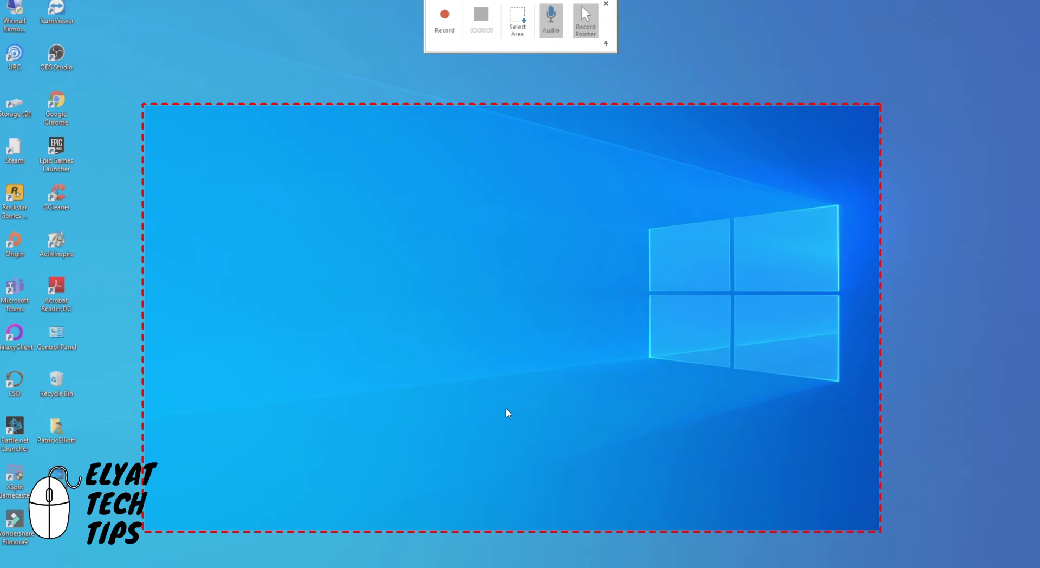
mouse_move(493, 566)
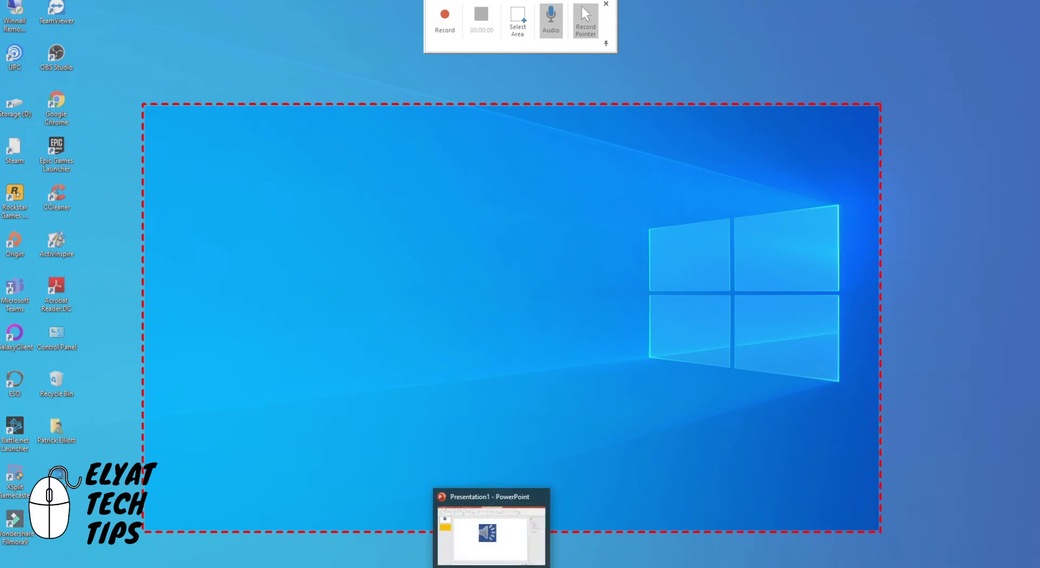
click(491, 534)
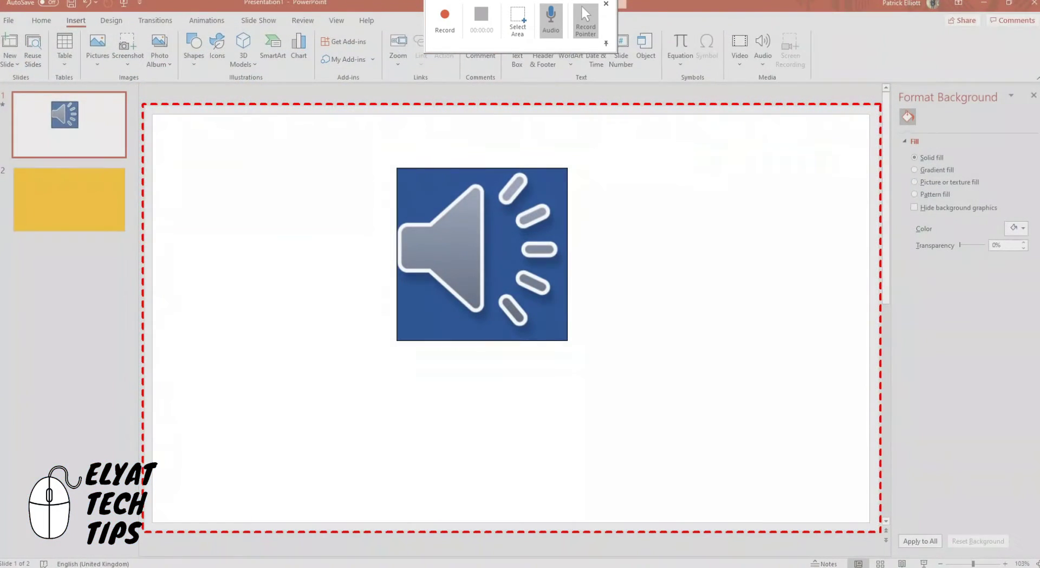
click(71, 191)
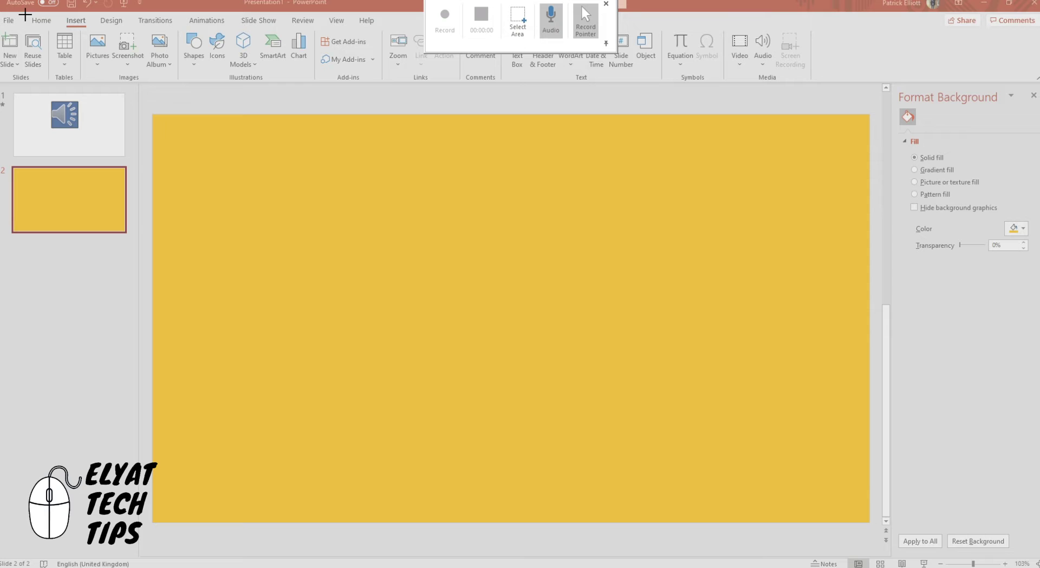
drag(1, 13, 1039, 566)
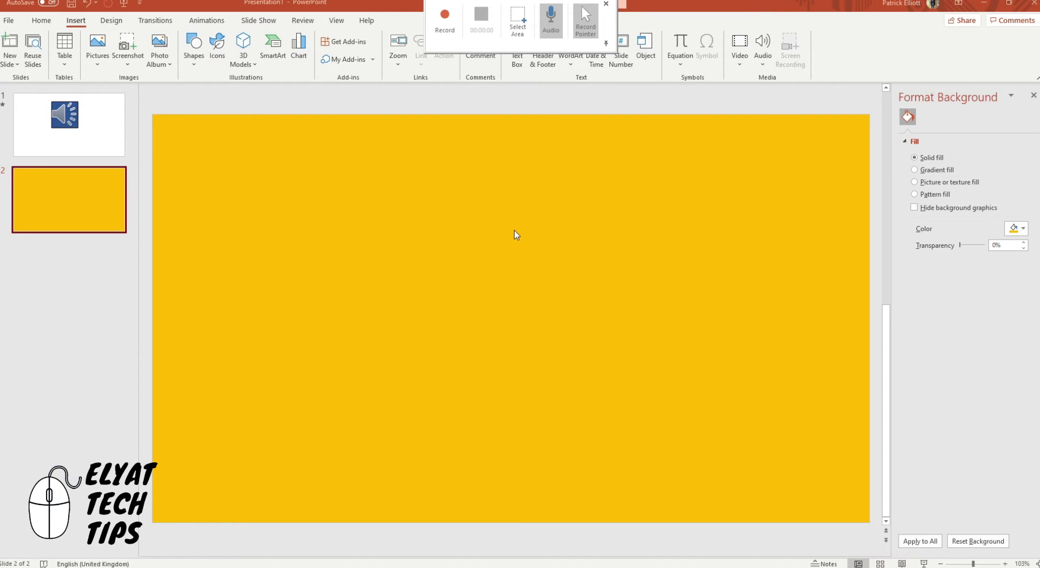
- Record the screen for about 8 seconds and play back the resulting video on slide 1
click(445, 17)
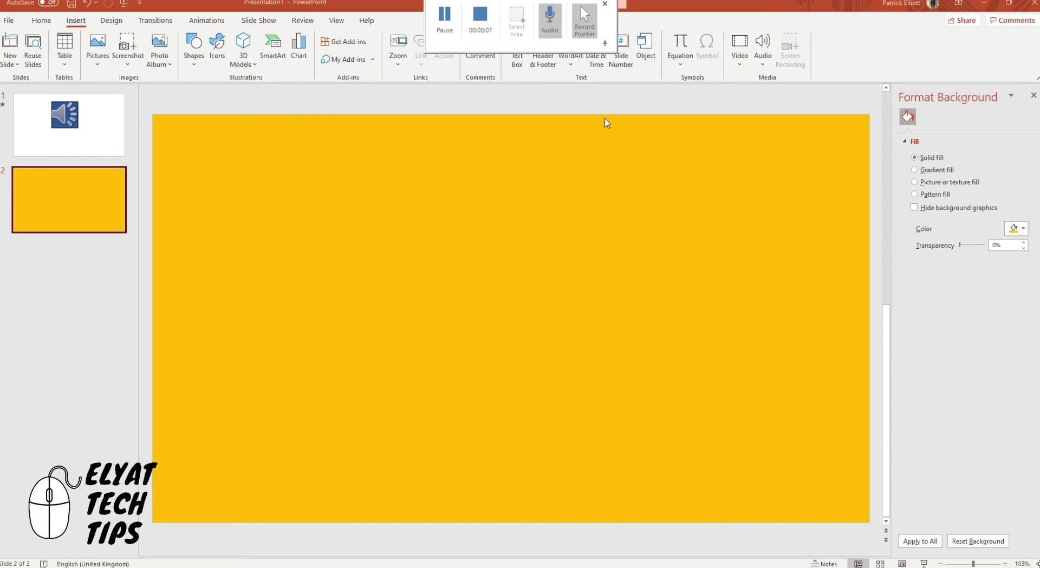
click(480, 19)
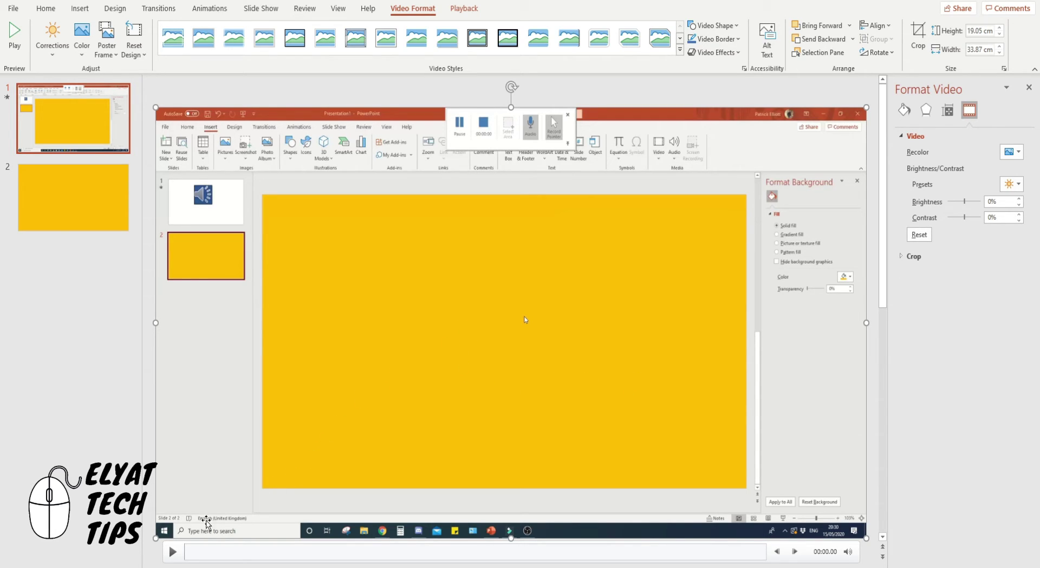
click(173, 552)
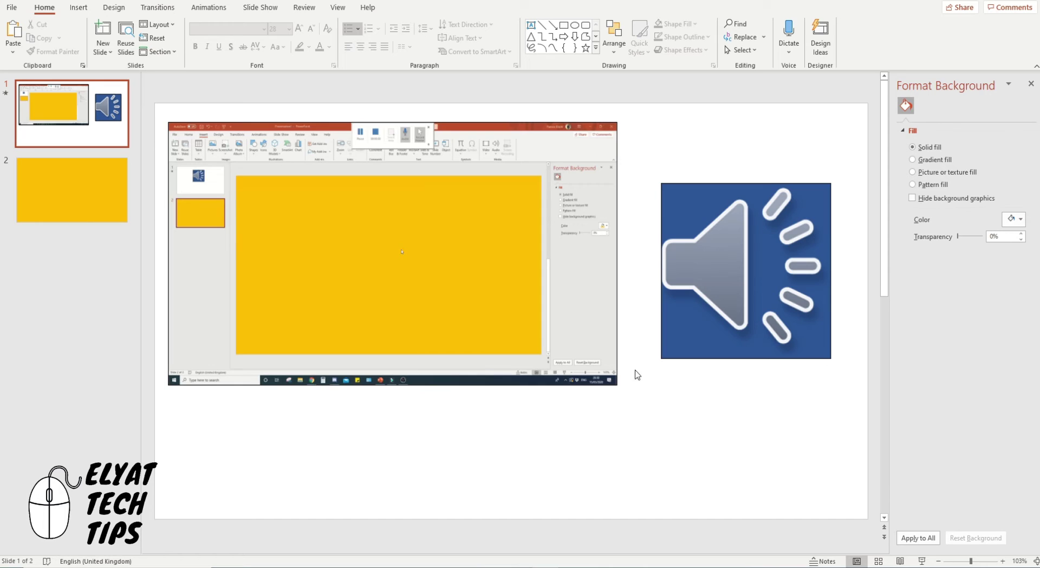
- Trim the screen recording on slide 1 so that it ends at 00:02.452
click(557, 324)
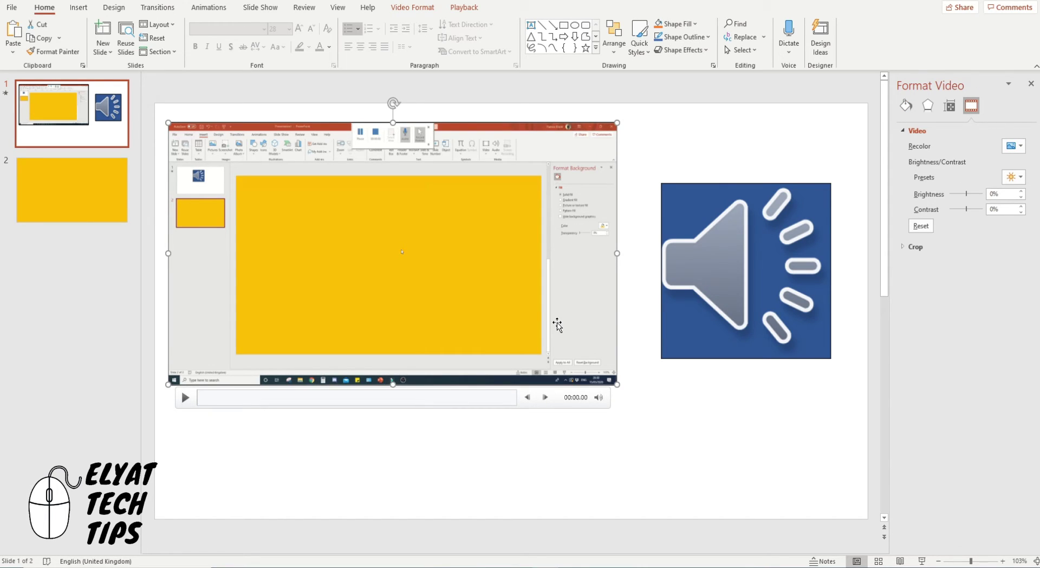
right_click(557, 324)
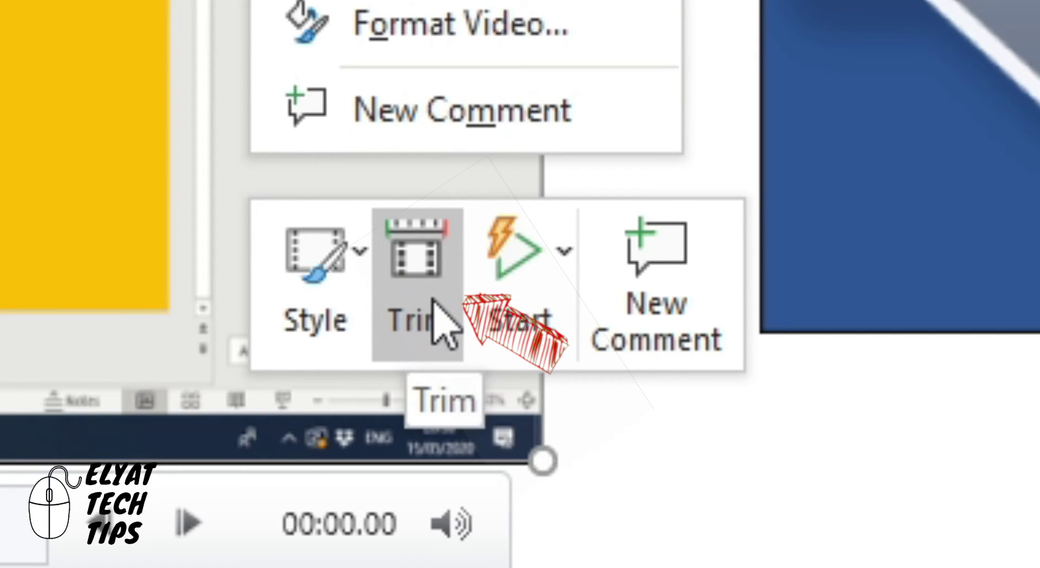
click(433, 301)
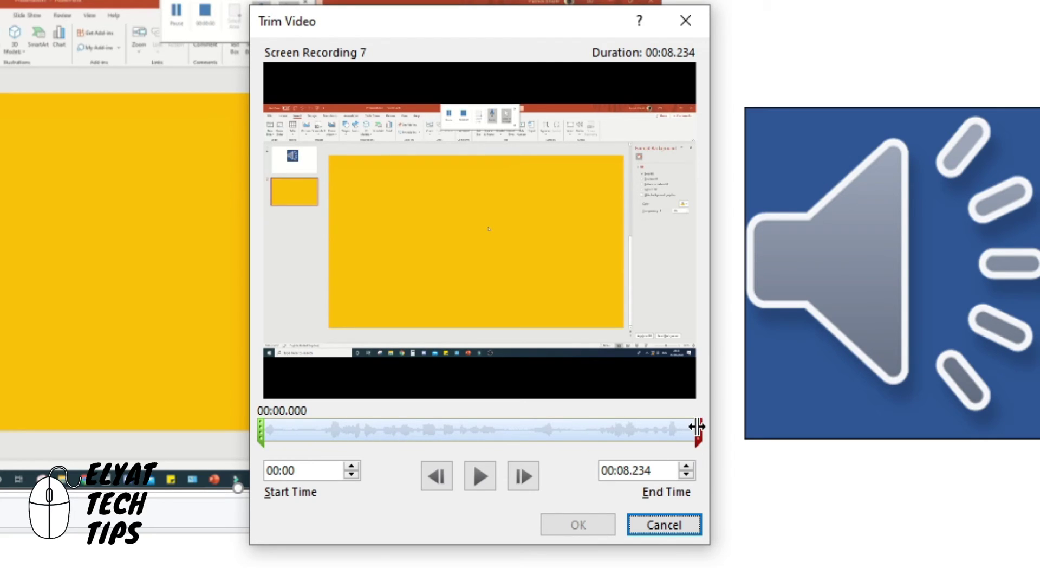
drag(697, 426, 520, 427)
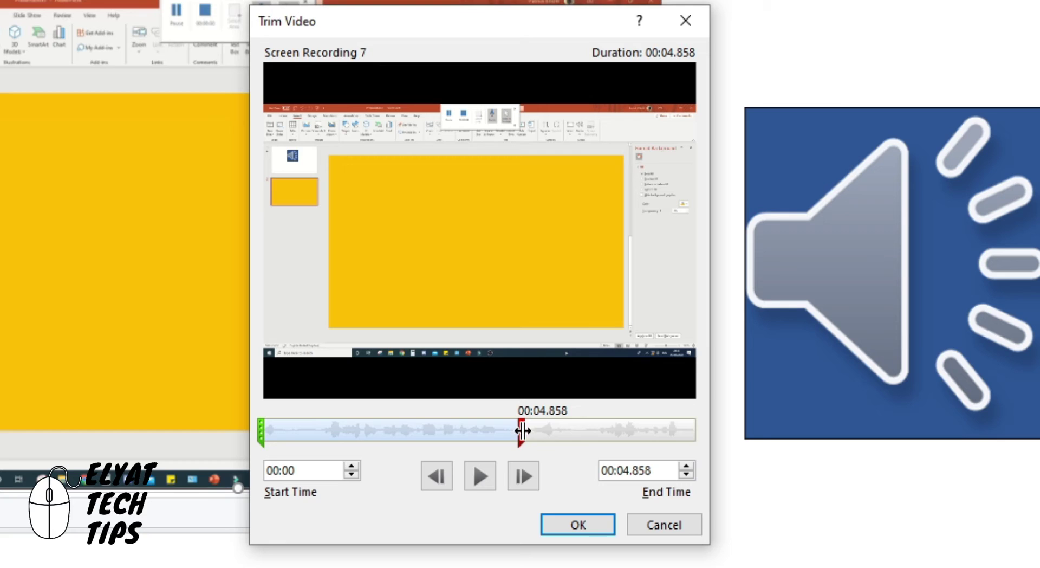
drag(686, 433, 695, 433)
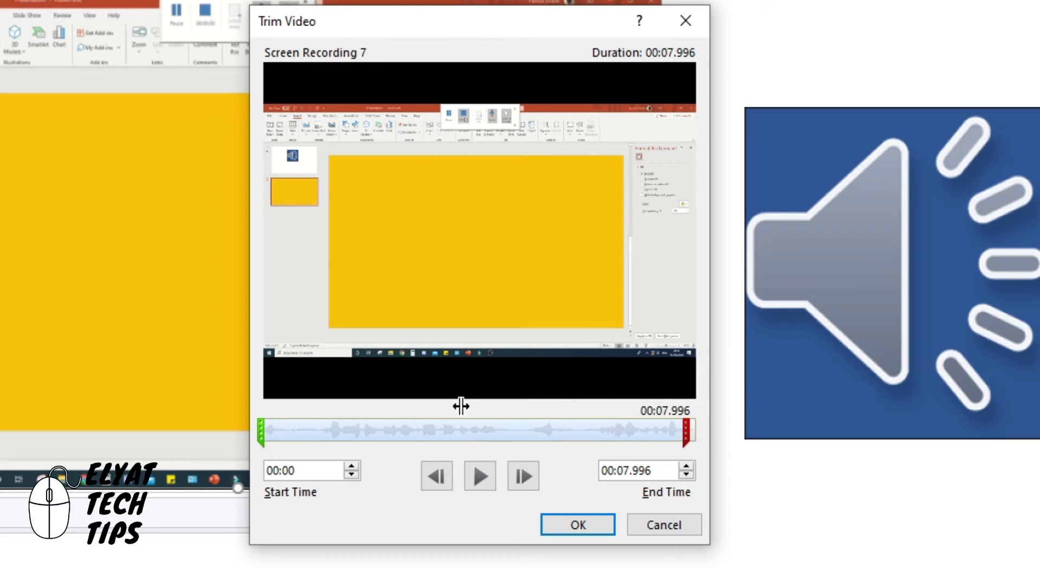
drag(396, 428, 394, 433)
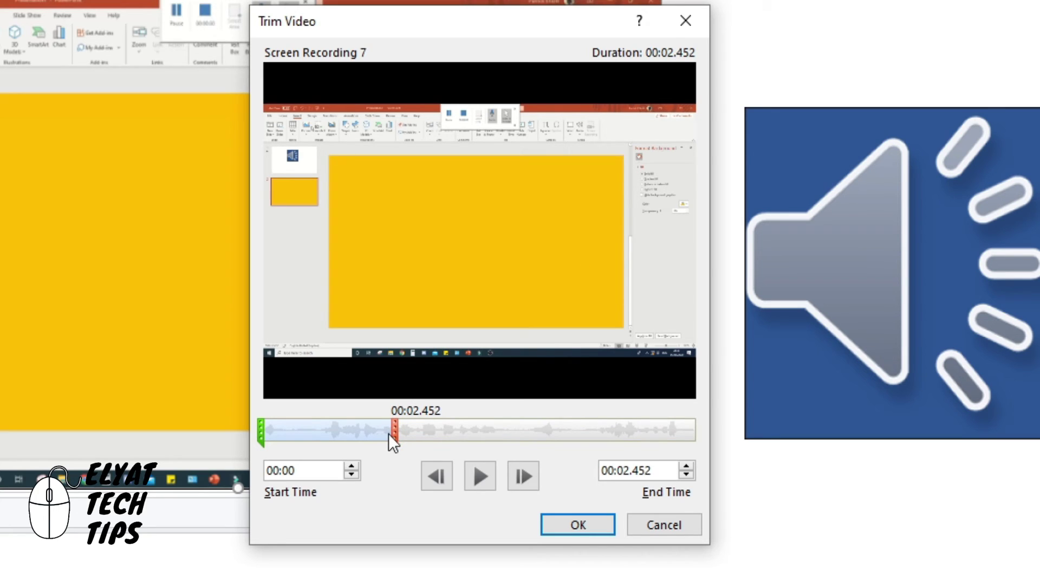
click(582, 524)
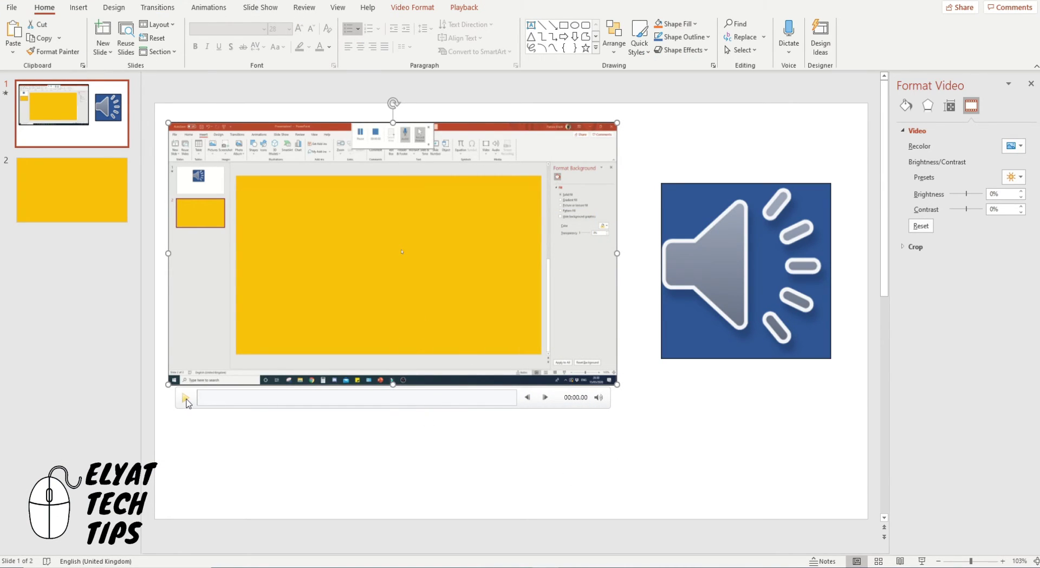
- Play back the trimmed screen recording on slide 1 and view the trim settings of the audio clip without changing them
click(185, 398)
right_click(804, 306)
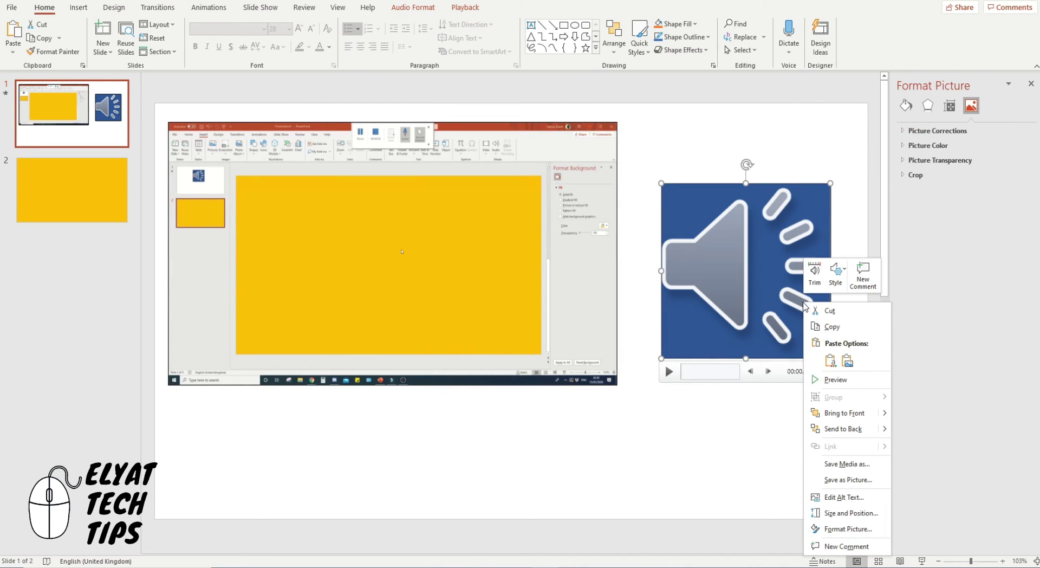
click(819, 275)
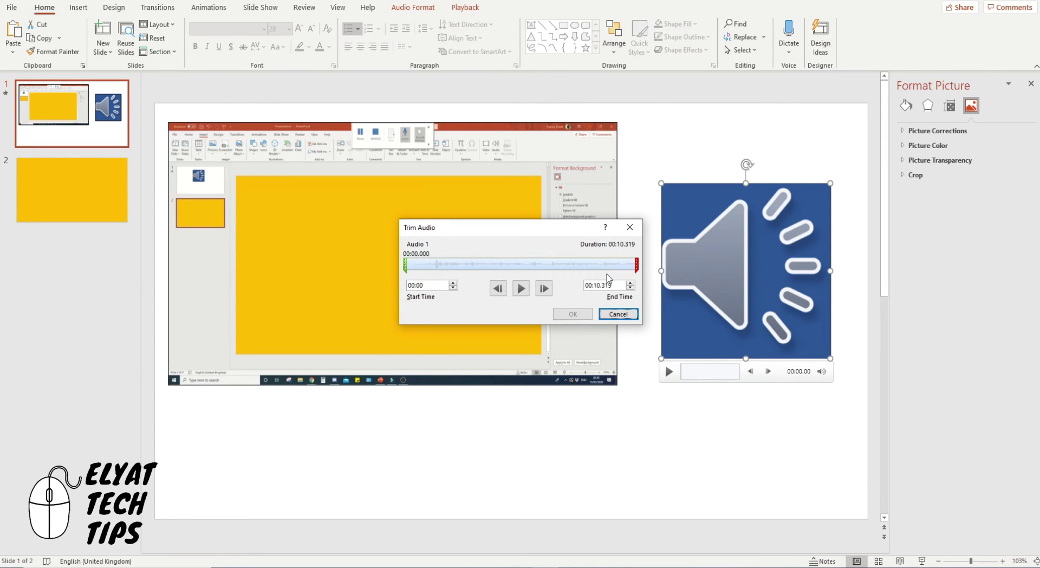
click(617, 313)
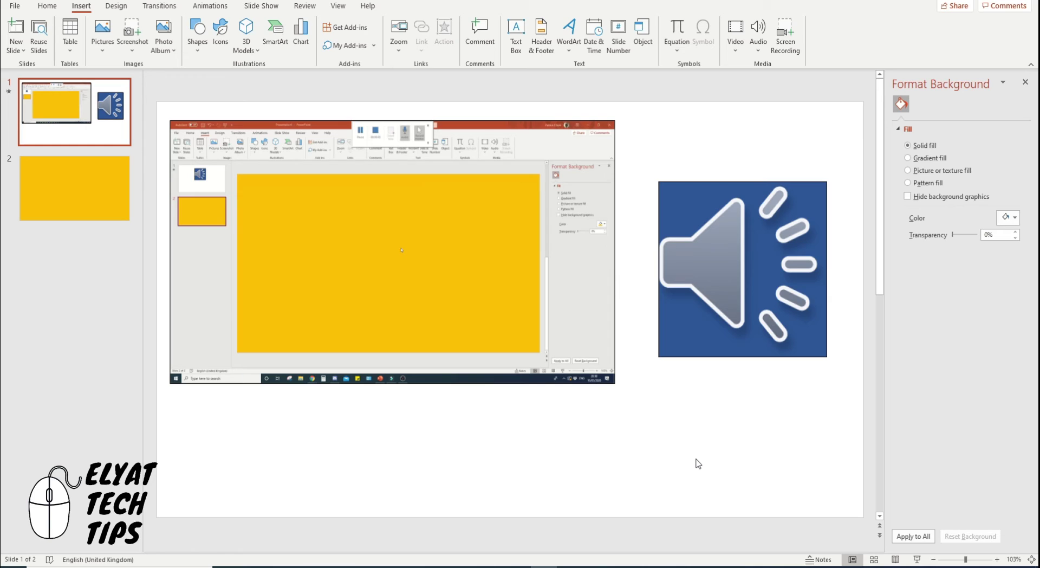
- Save the screen recording on slide 1 as a media file named "Powerpoint Screen Recording" on the Desktop
mouse_move(492, 317)
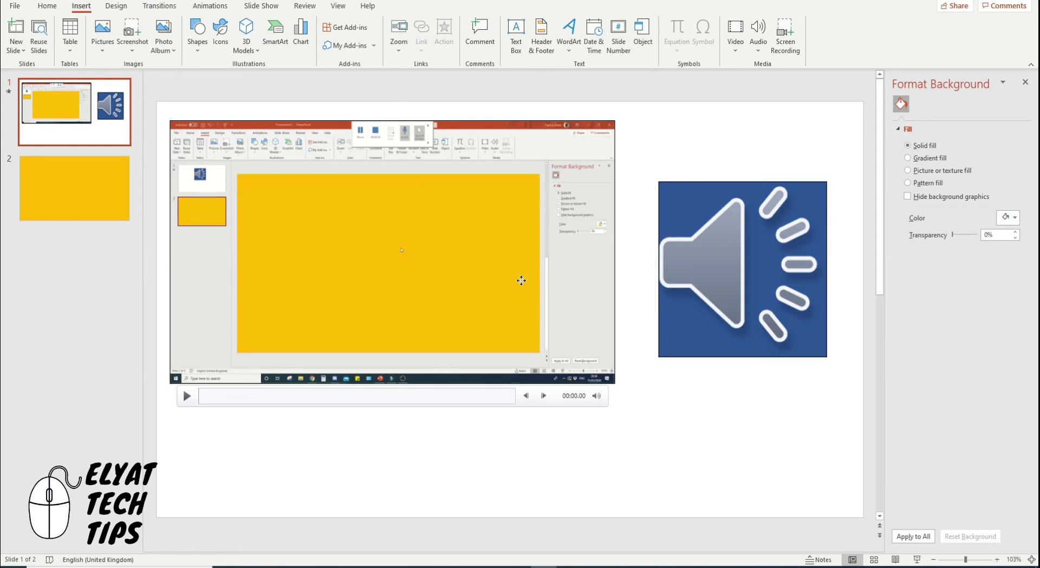
right_click(523, 282)
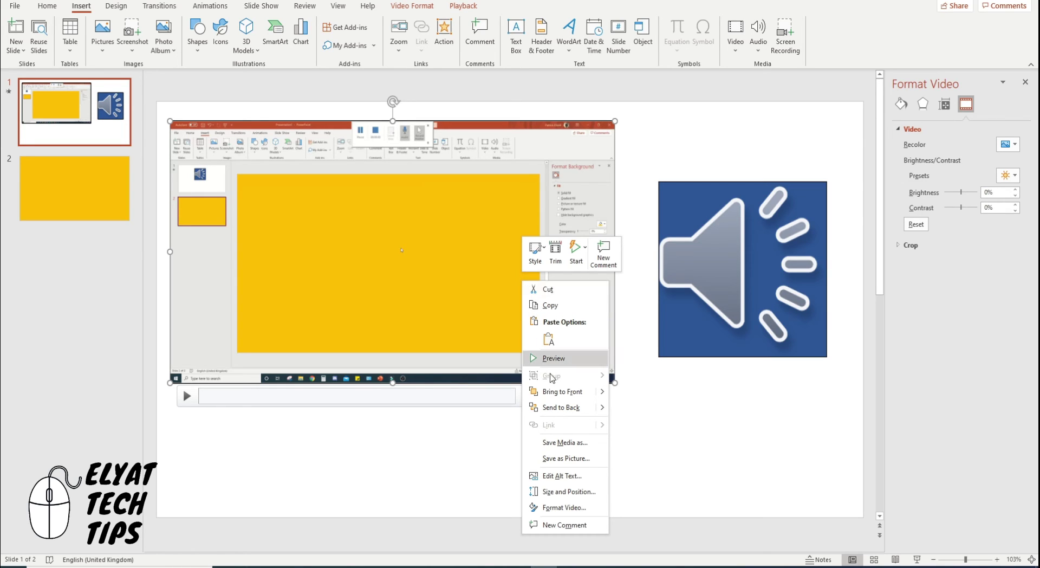
click(564, 443)
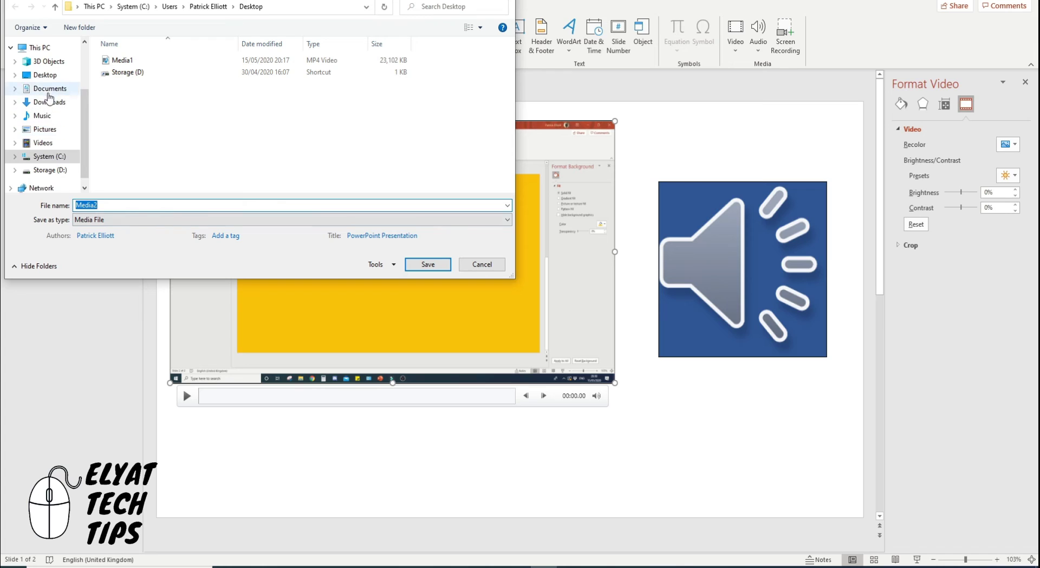
click(45, 75)
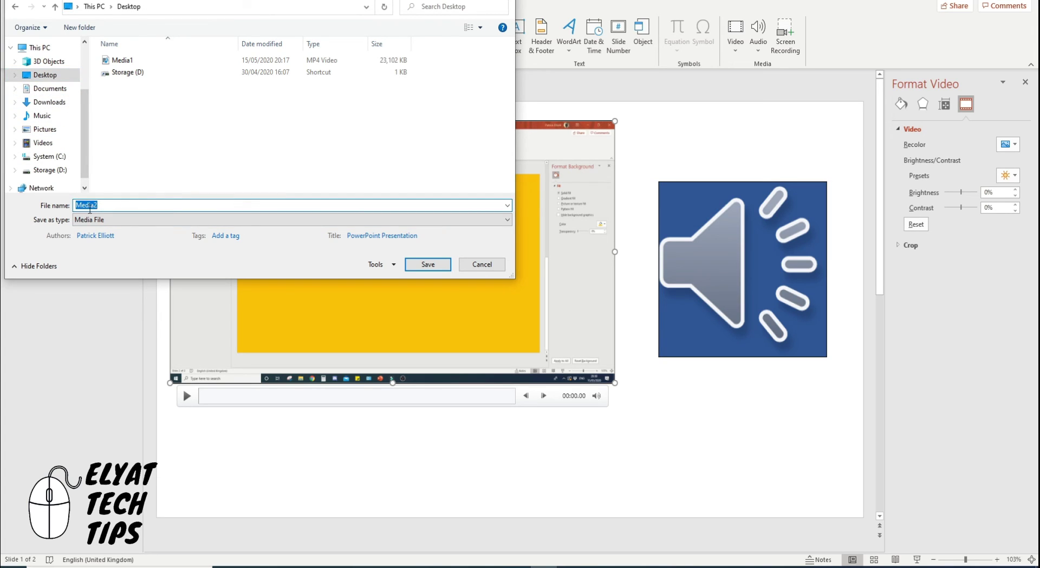
text(Powerpoint Screen Recording)
key(Return)
click(727, 412)
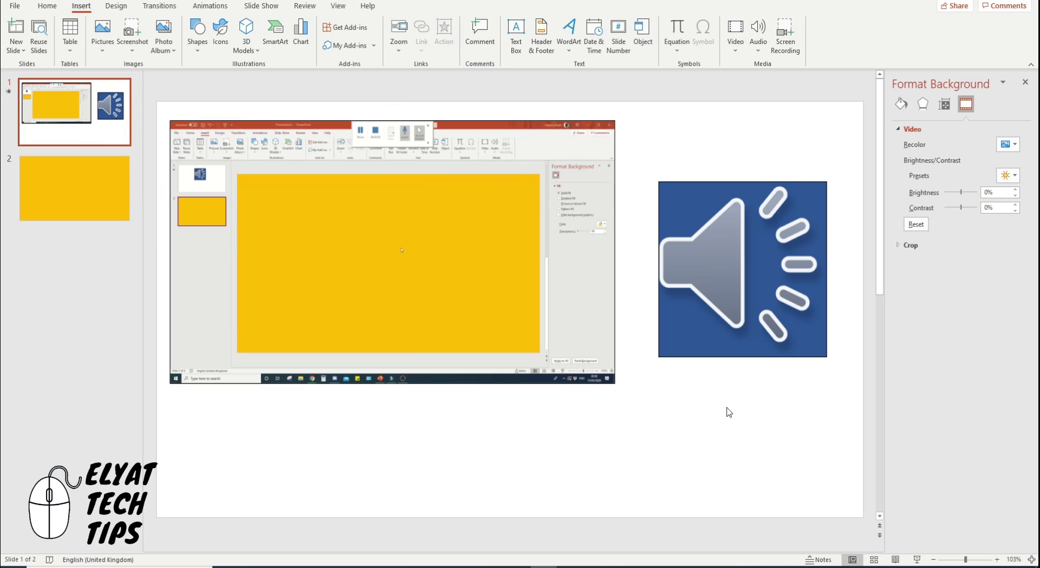
- Save the audio clip on slide 1 as a media file named "Powerpoint audio recording" on the Desktop and deselect it
click(707, 328)
right_click(707, 328)
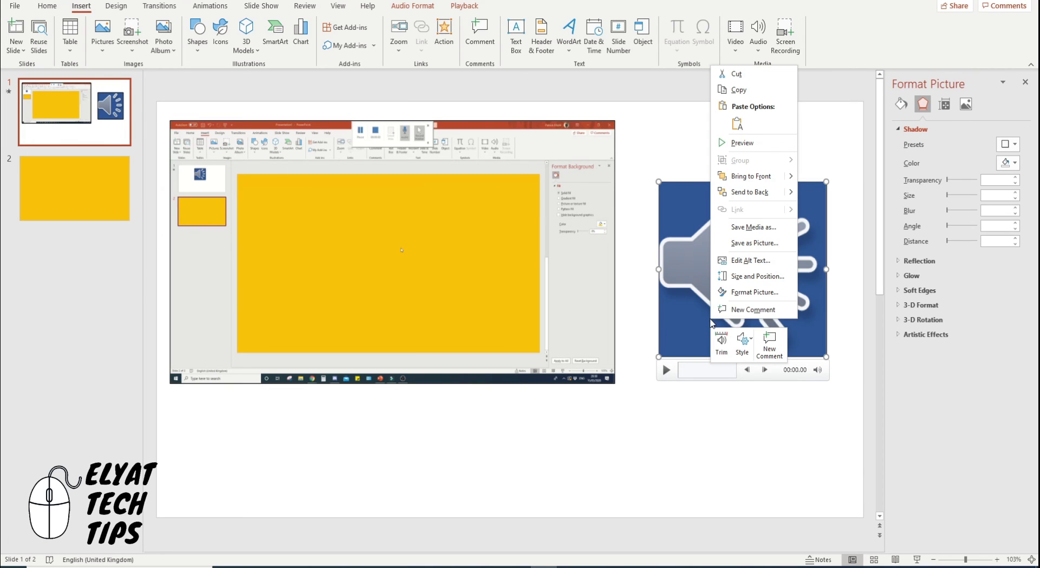
click(758, 233)
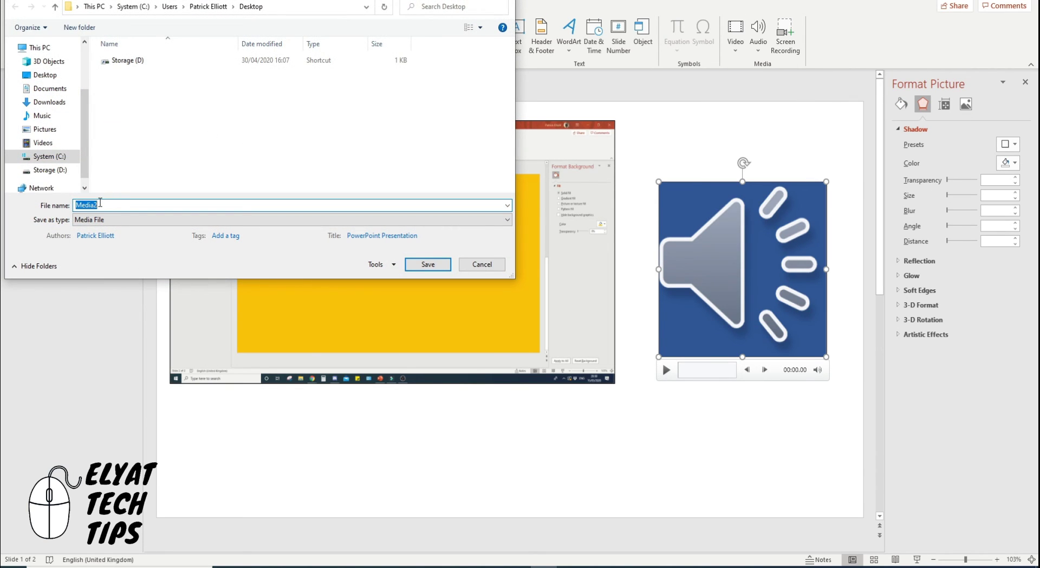
text(Powerpoi)
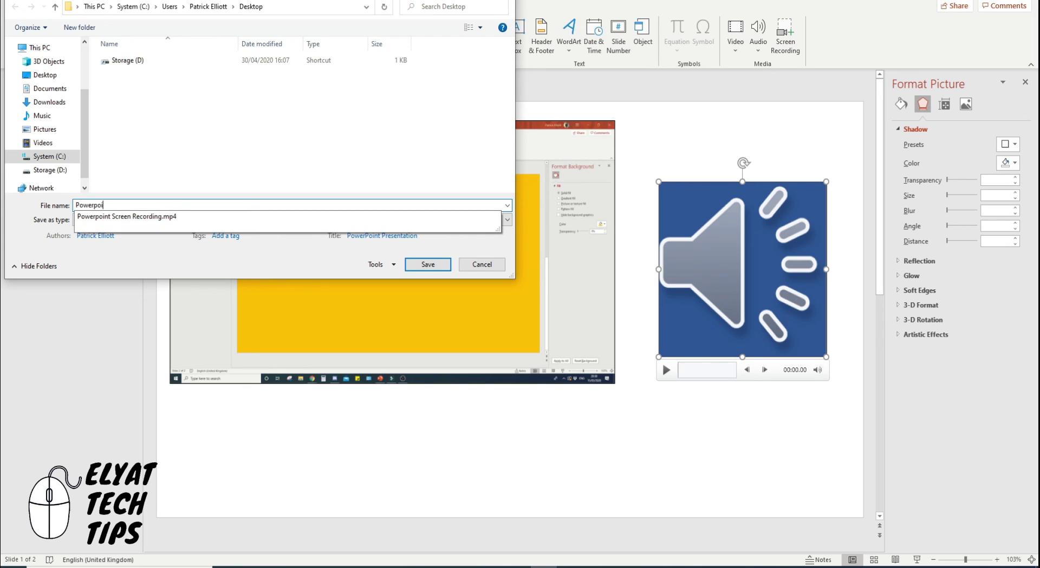
text(nt audio recording)
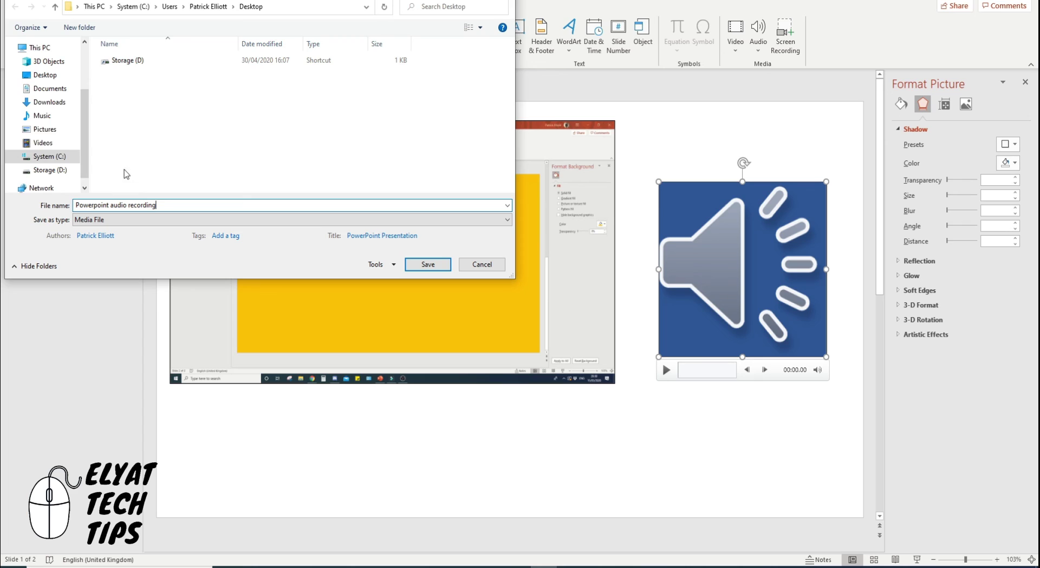
click(63, 77)
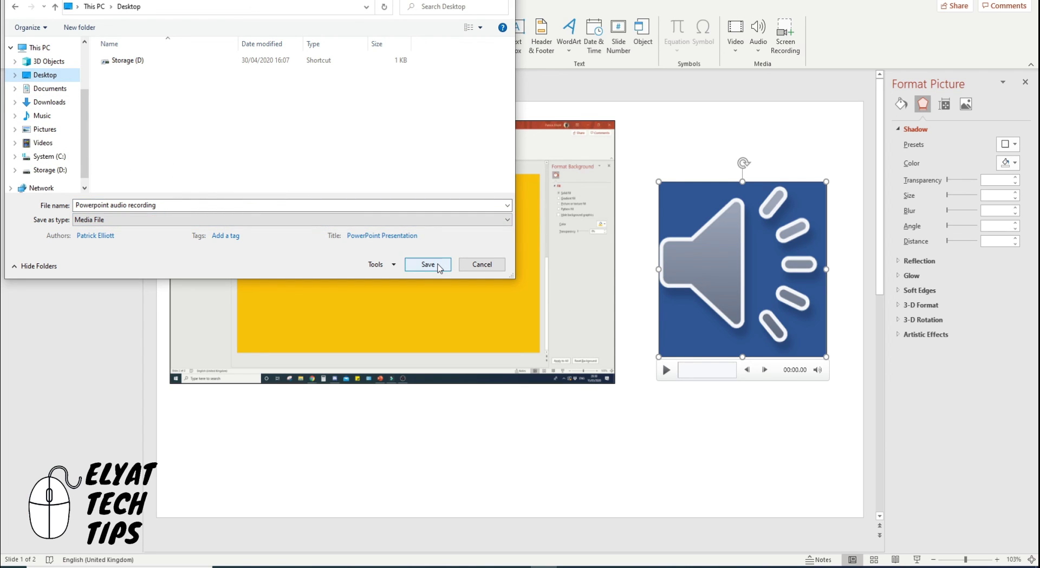
click(439, 264)
click(666, 420)
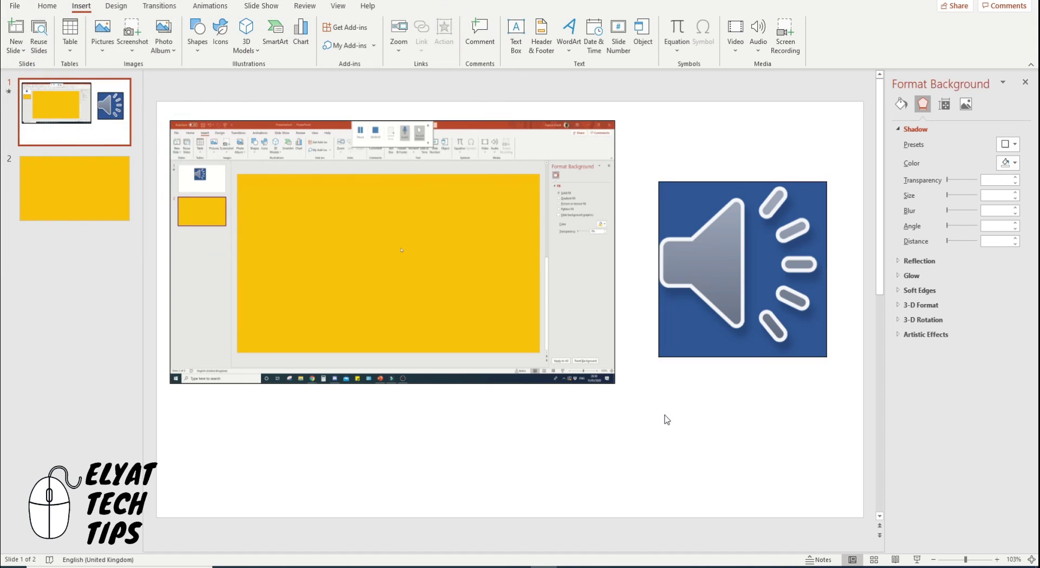